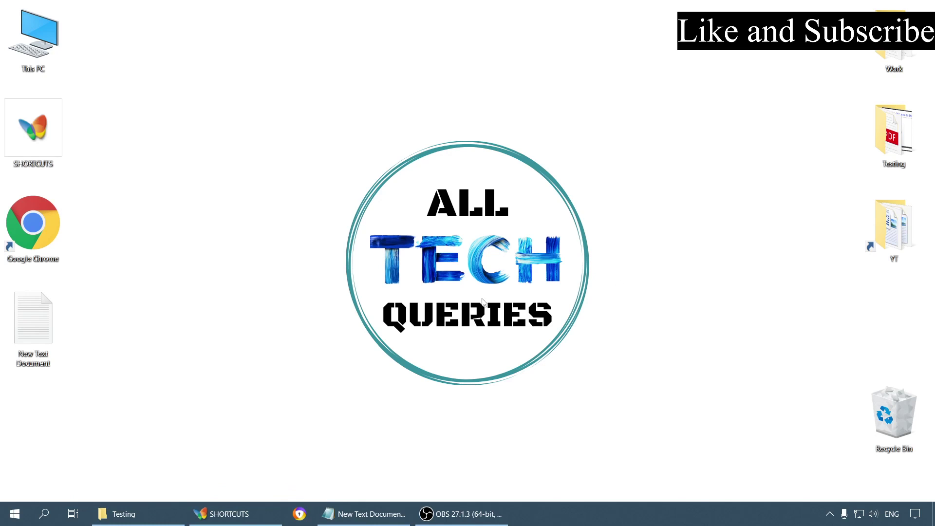
Bring up the Testing folder window from the taskbar to view its eight items
left_click(146, 514)
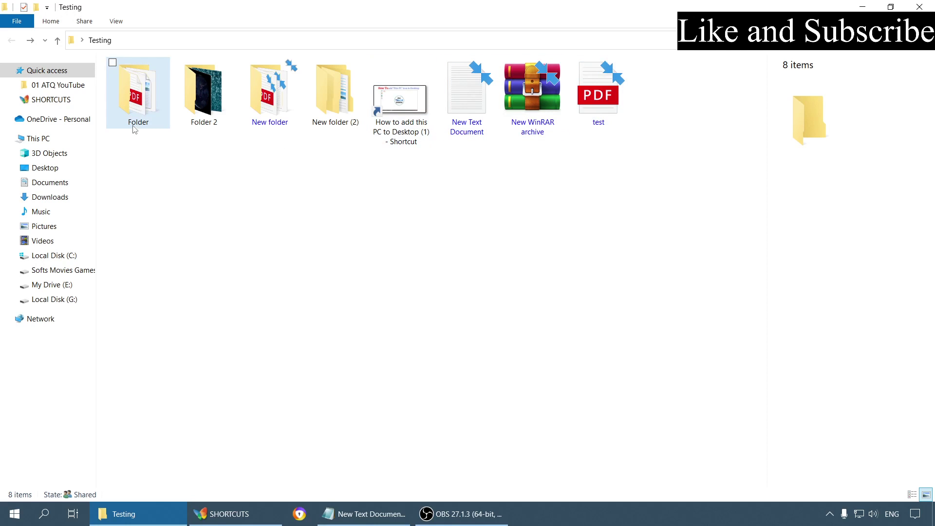
mouse_move(134, 128)
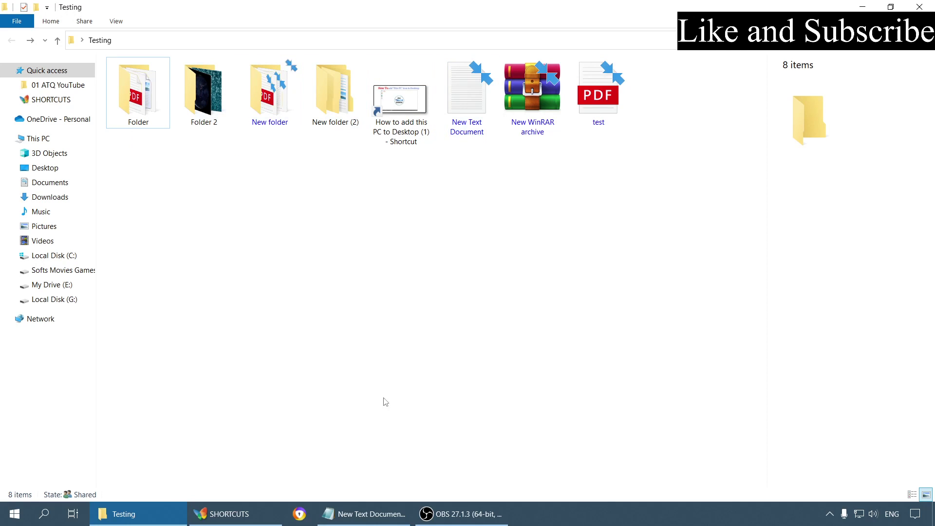
left_click(367, 514)
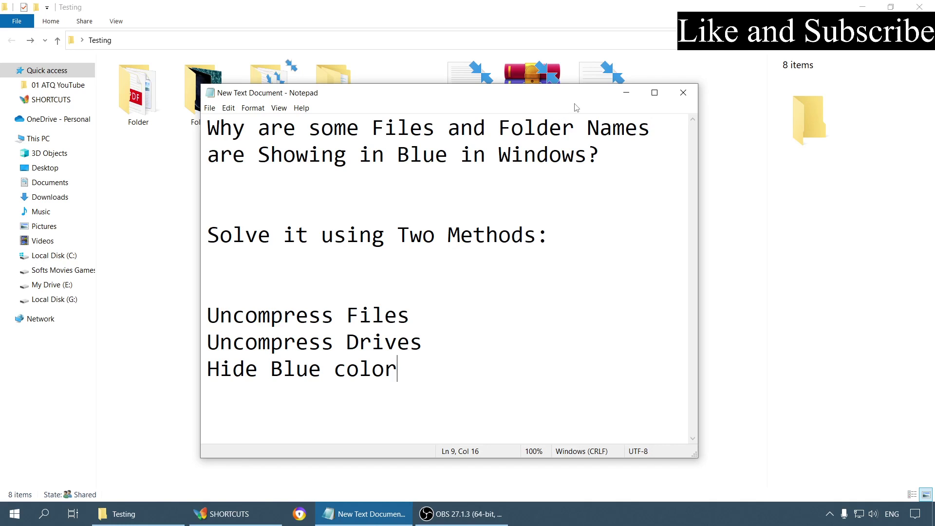
left_click(618, 100)
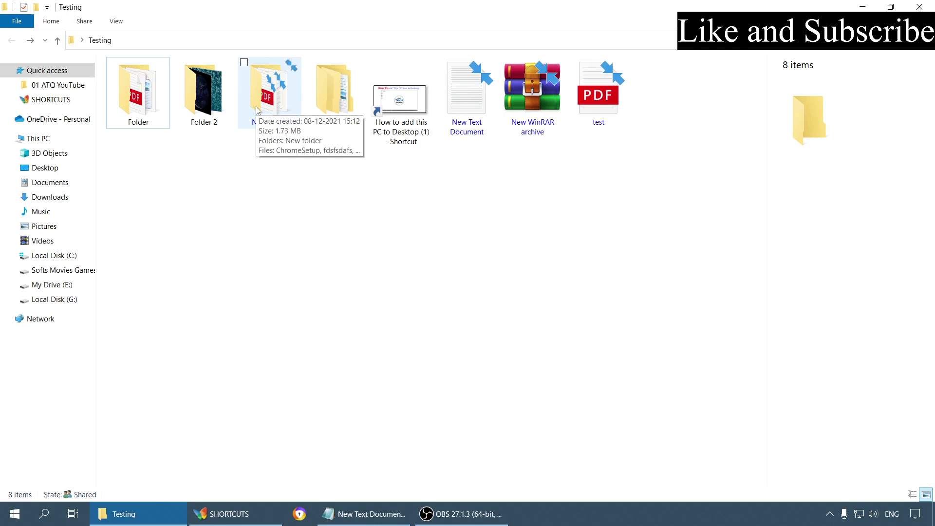
Uncheck 'Compress contents to save disk space' for New Text Document in its Properties and apply
left_click(480, 111)
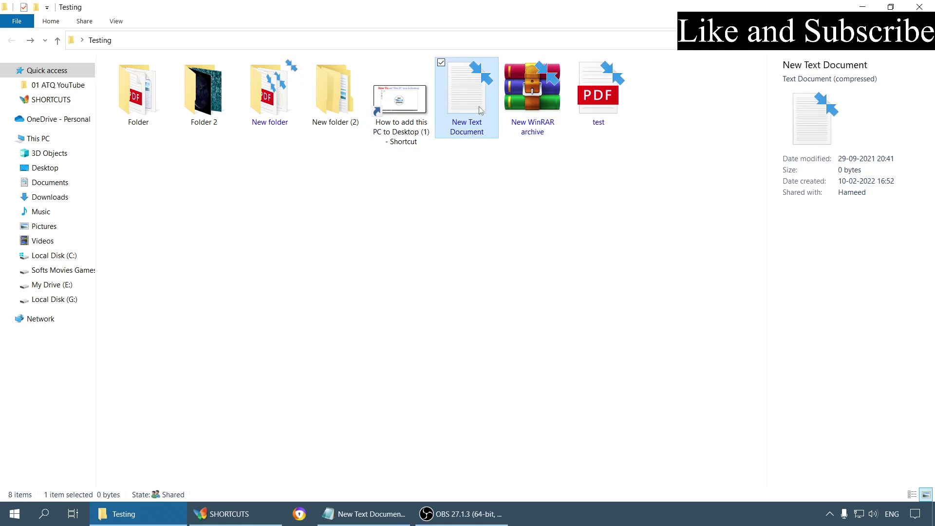
right_click(479, 107)
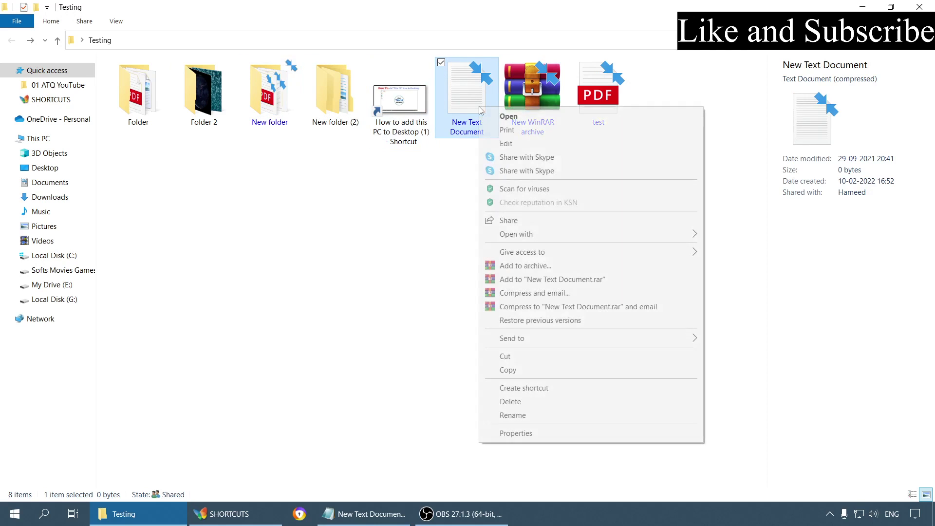
left_click(516, 433)
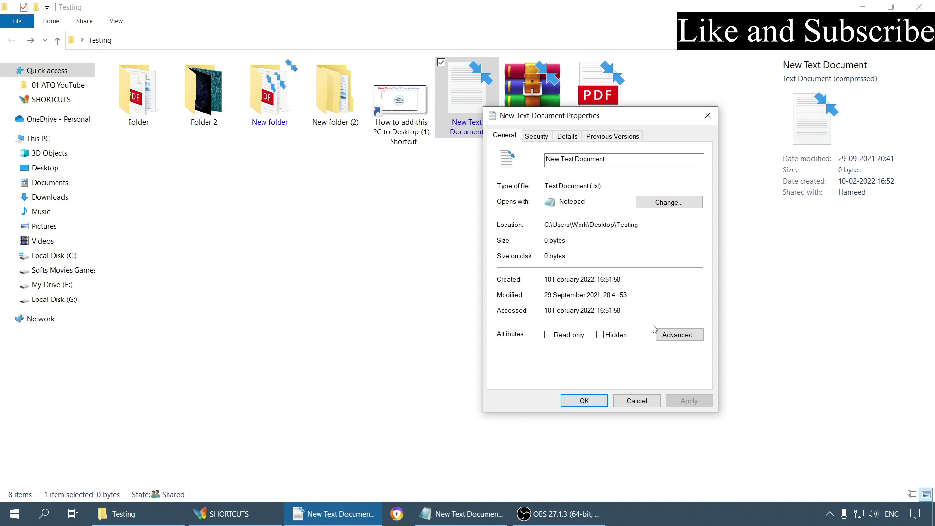
left_click(678, 335)
left_click(540, 260)
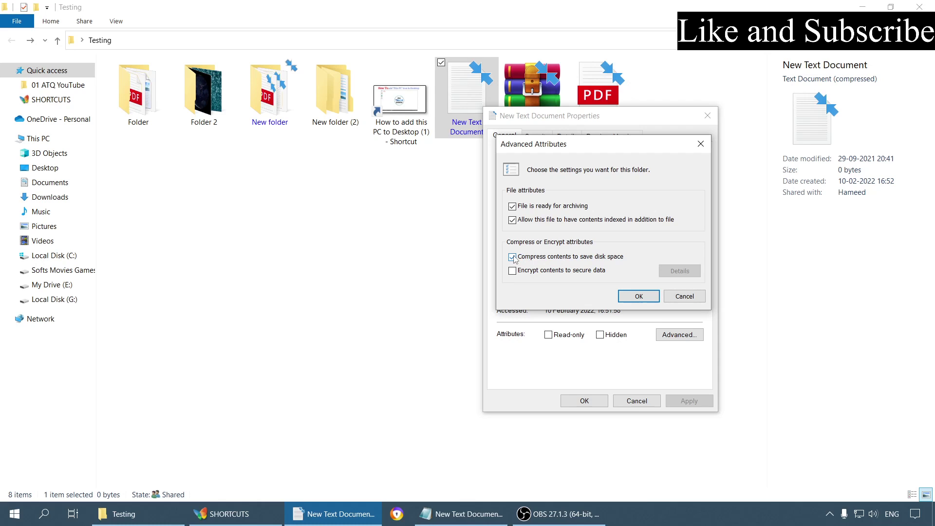
left_click(636, 296)
left_click(687, 401)
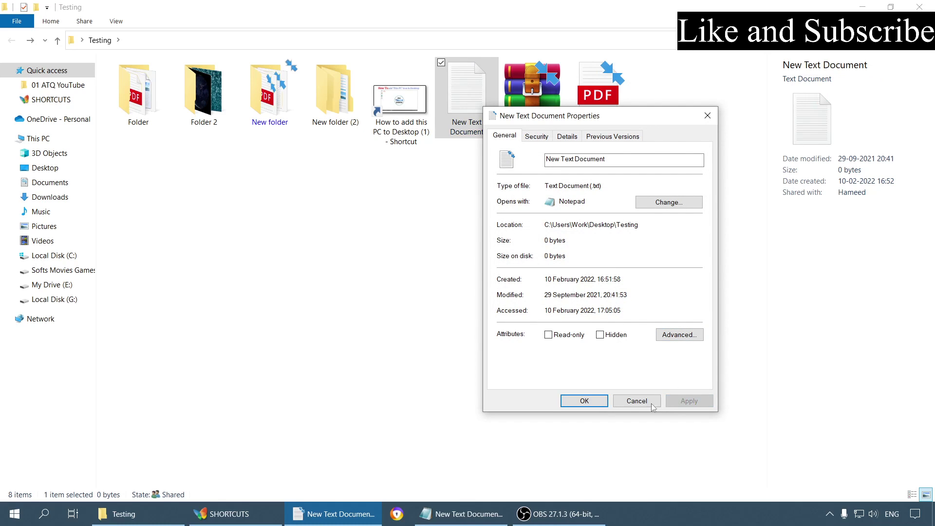
left_click(585, 401)
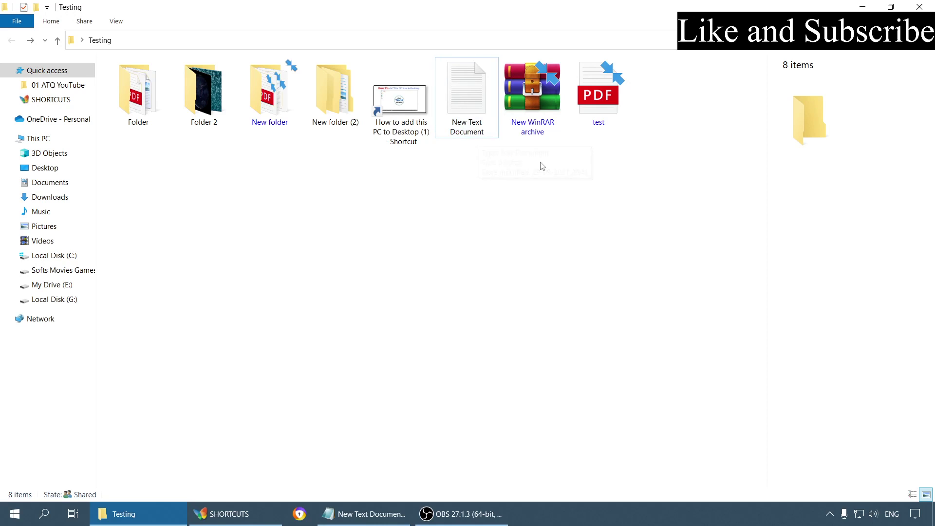
right_click(271, 111)
left_click(356, 472)
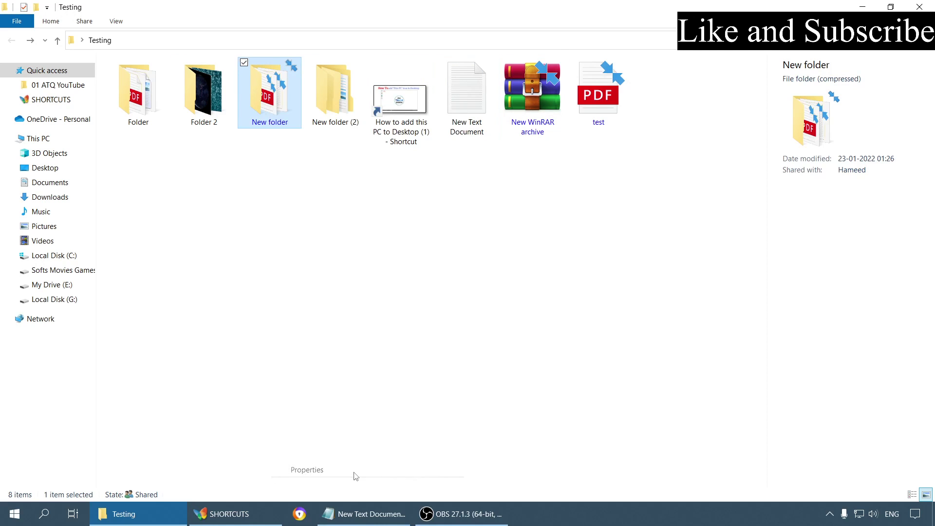
left_click(449, 136)
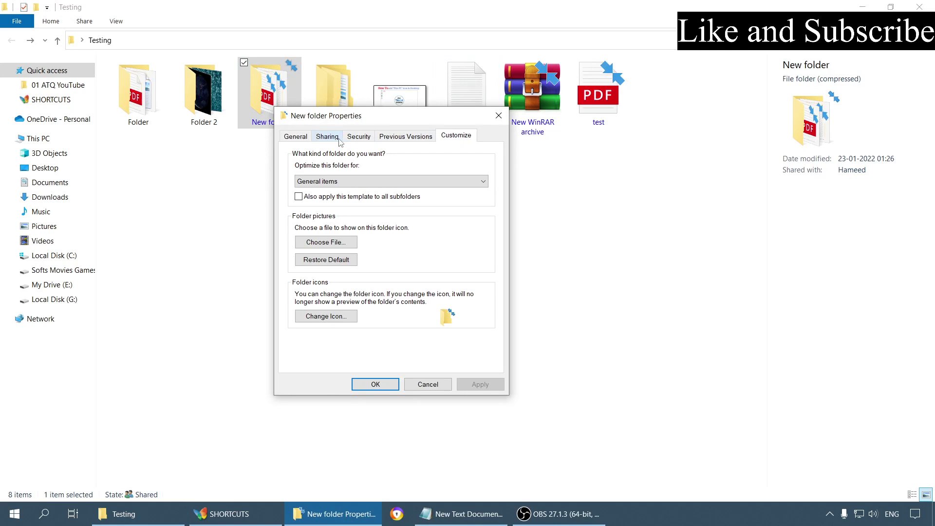
left_click(293, 139)
left_click(459, 310)
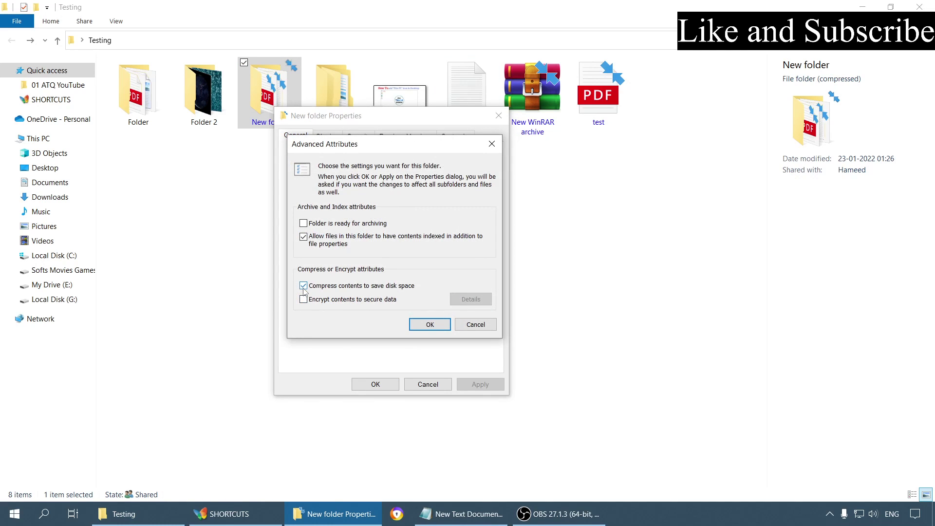
left_click(460, 324)
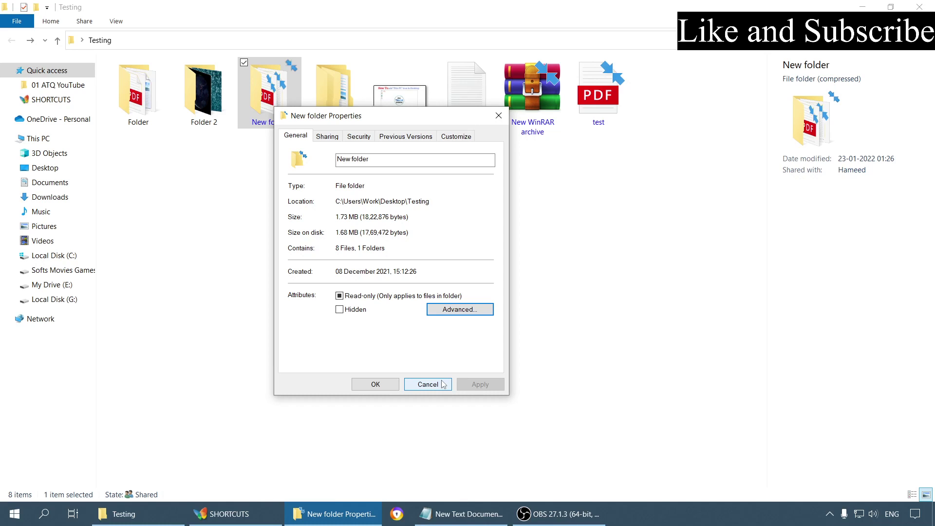
left_click(444, 385)
left_click(336, 269)
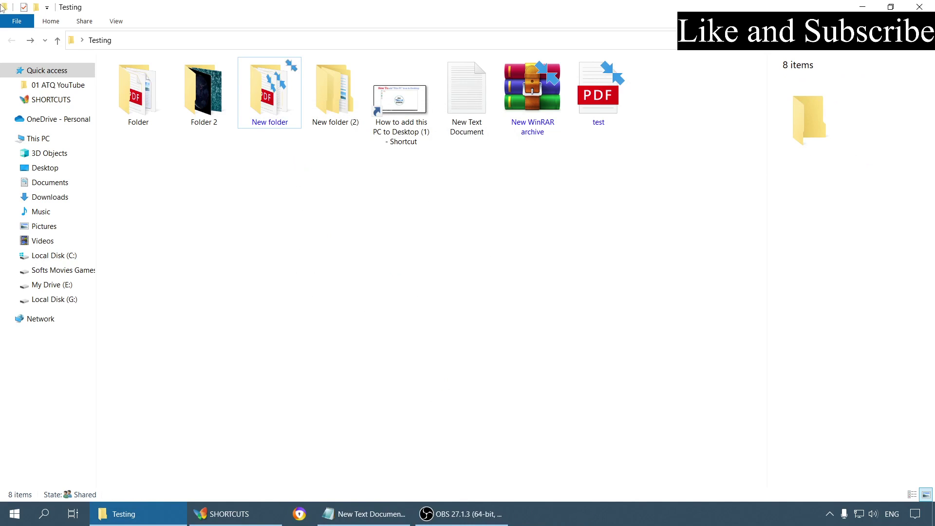
Open Folder Options on the View tab and scroll to the advanced settings
left_click(17, 22)
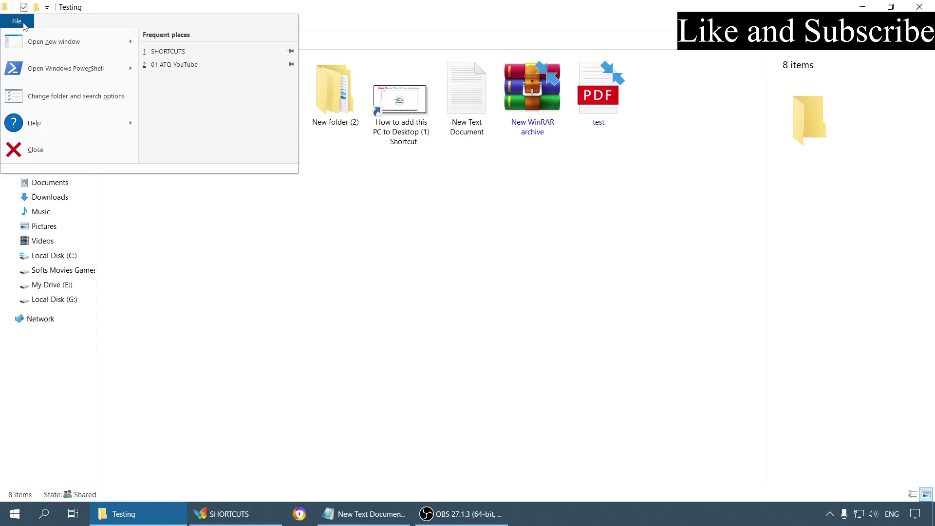
left_click(61, 104)
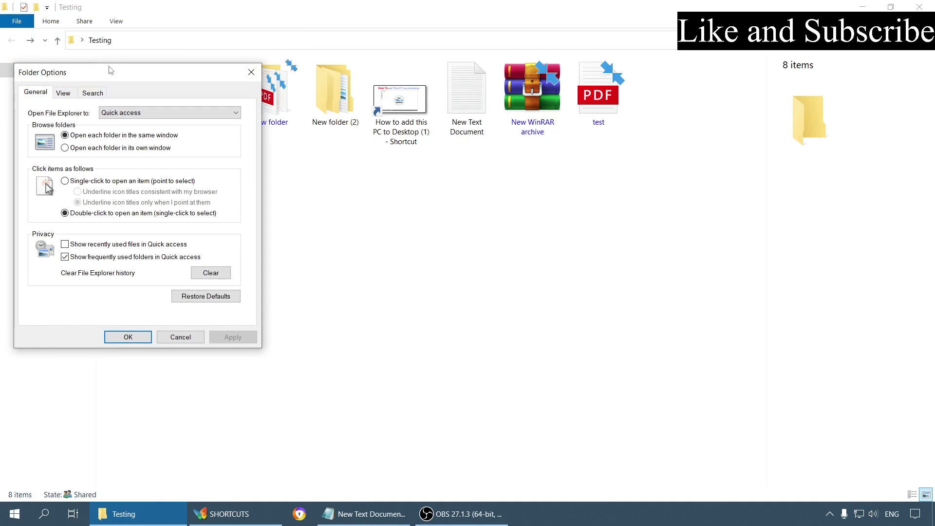
left_click_drag(109, 71, 423, 83)
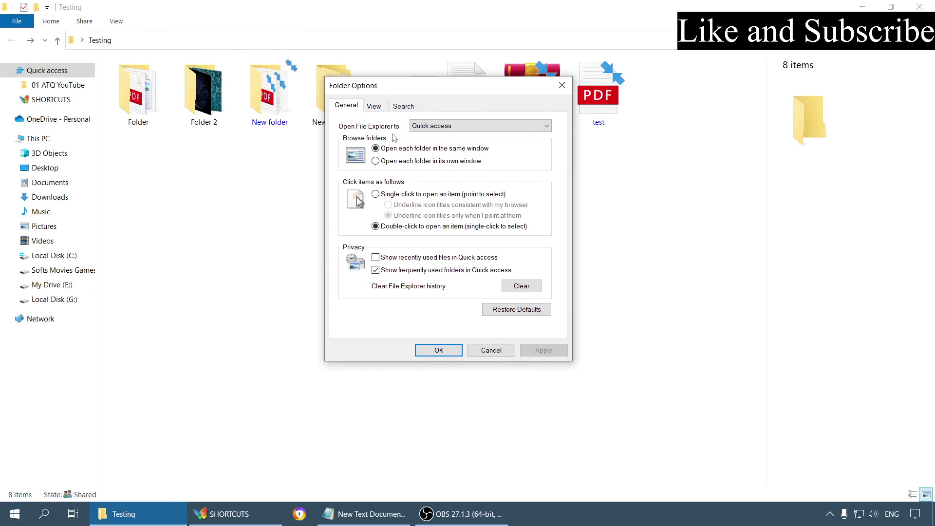
left_click(383, 111)
scroll(423, 263, "down", 1)
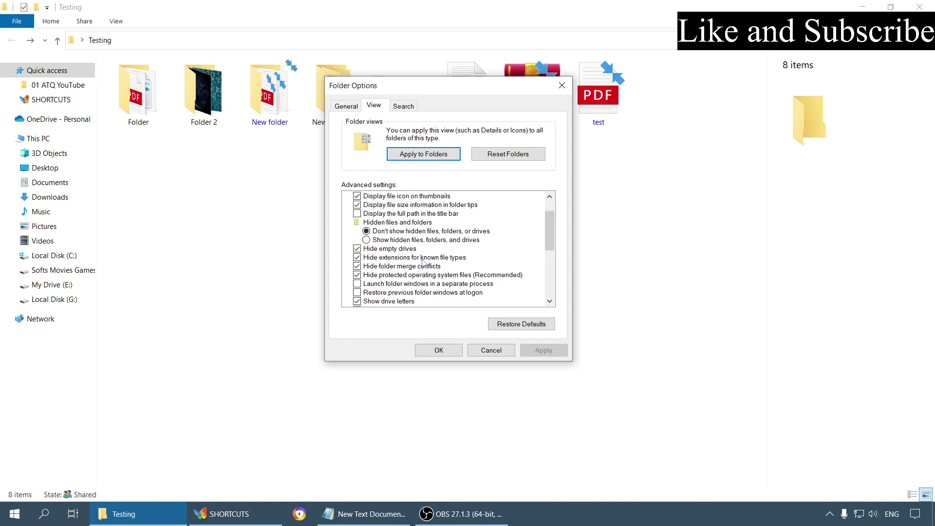
scroll(423, 263, "down", 1)
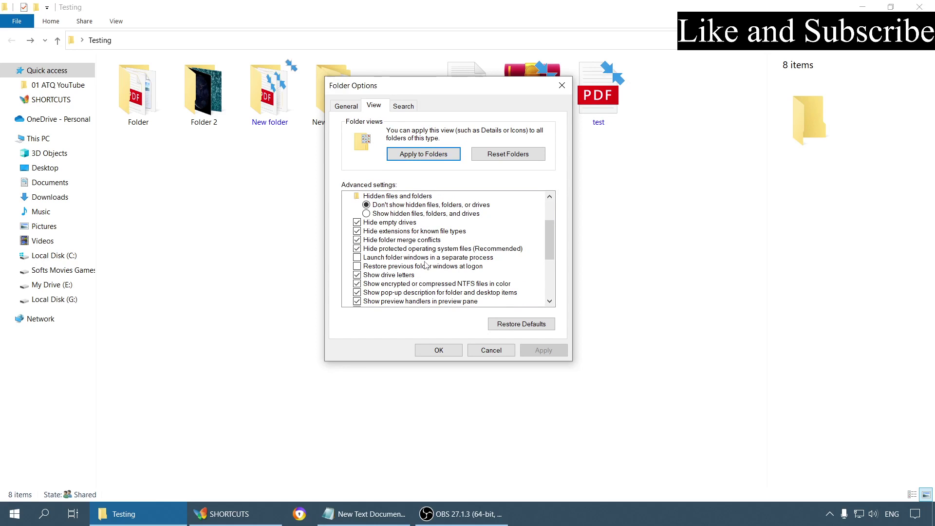
scroll(425, 266, "down", 1)
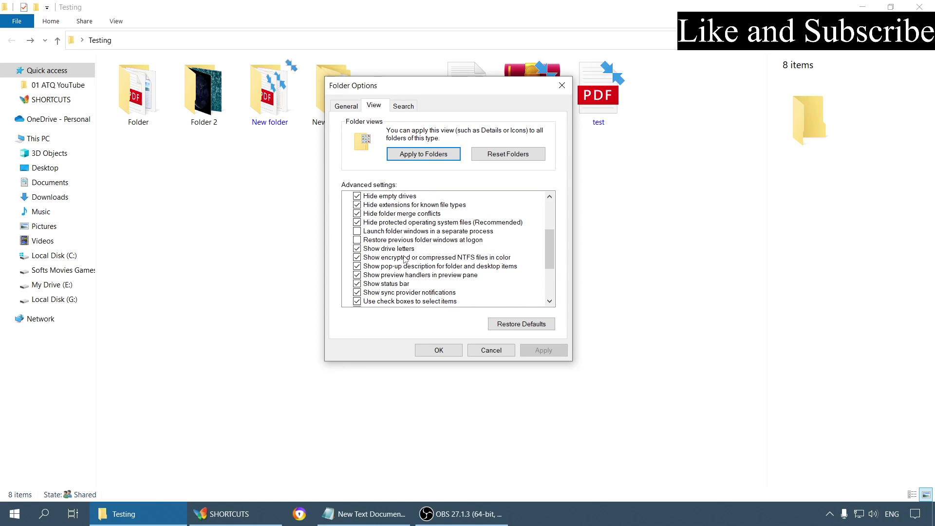
Turn off 'Show encrypted or compressed NTFS files in color', apply, then check New folder's name
left_click(404, 259)
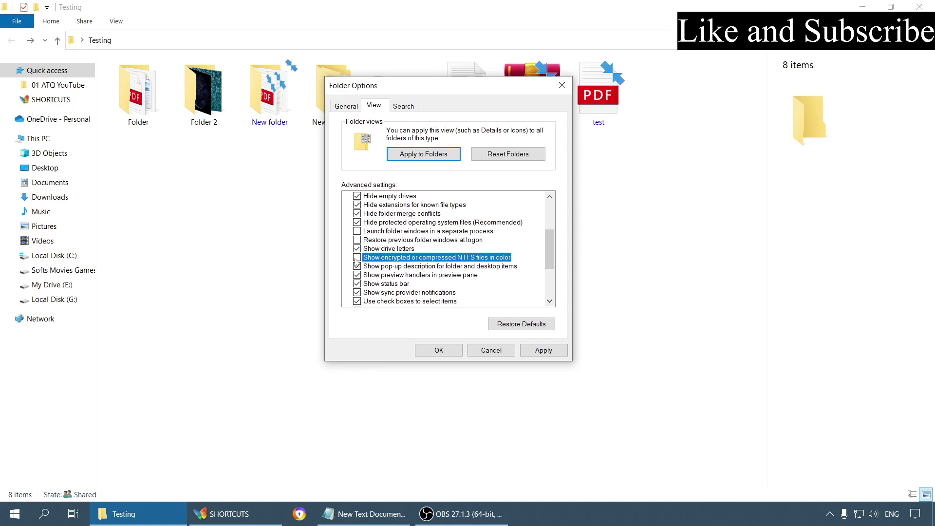
left_click_drag(466, 95, 455, 131)
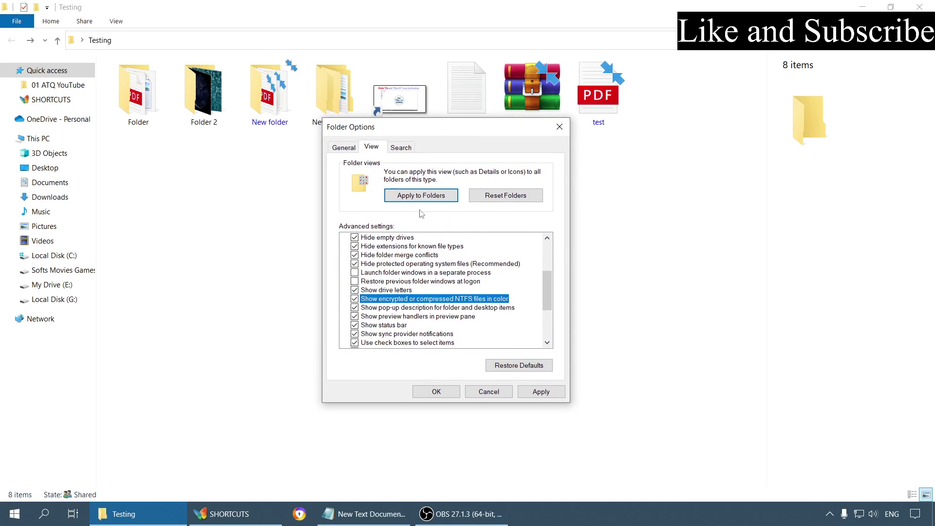
left_click(355, 300)
left_click(530, 389)
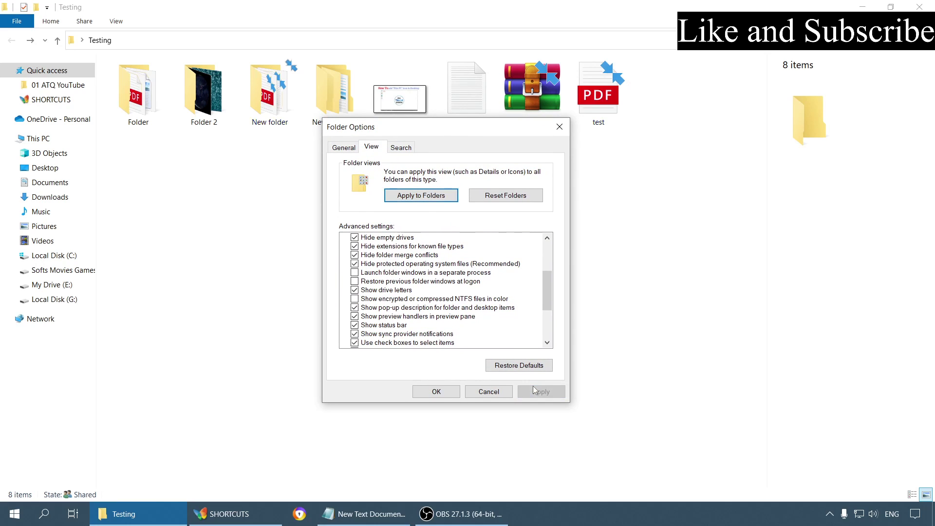
left_click(440, 393)
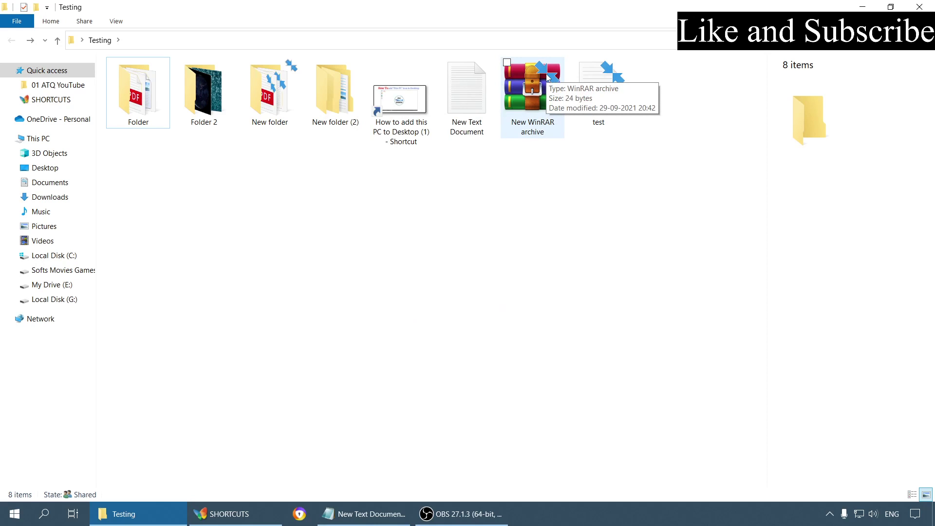
left_click(256, 87)
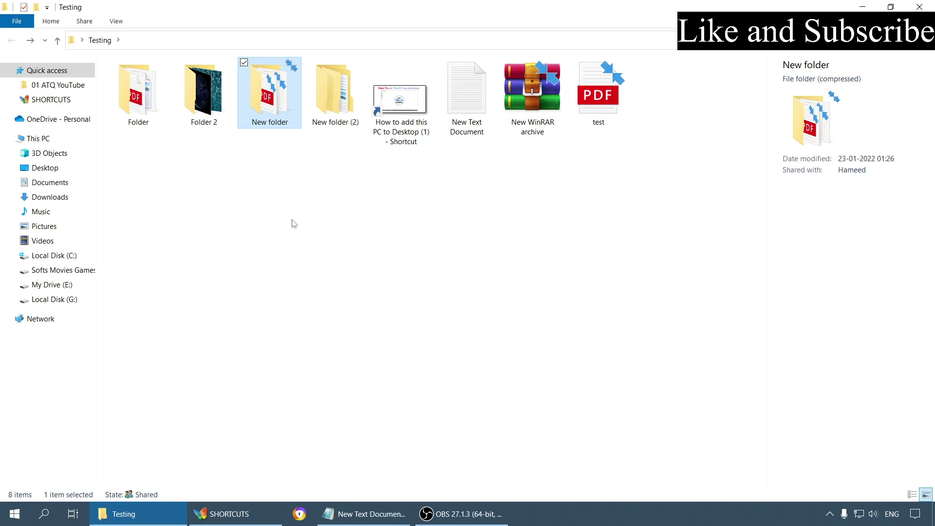
Review My Drive (E:) properties from This PC, leaving compression unchecked, and cancel
left_click(44, 139)
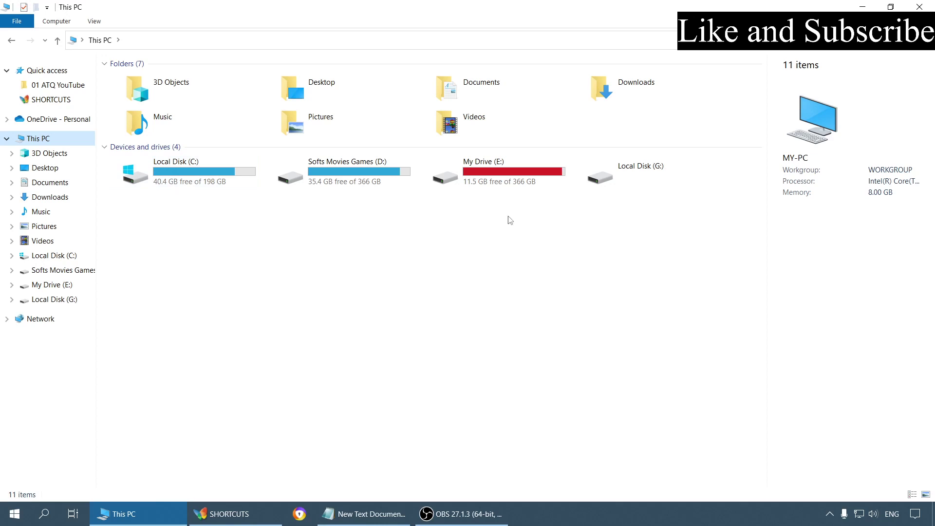
right_click(485, 185)
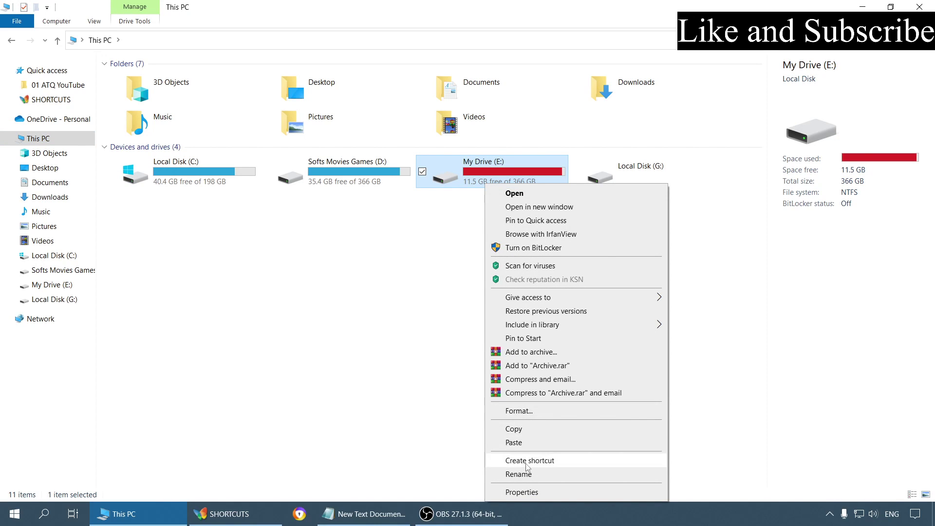
left_click(520, 492)
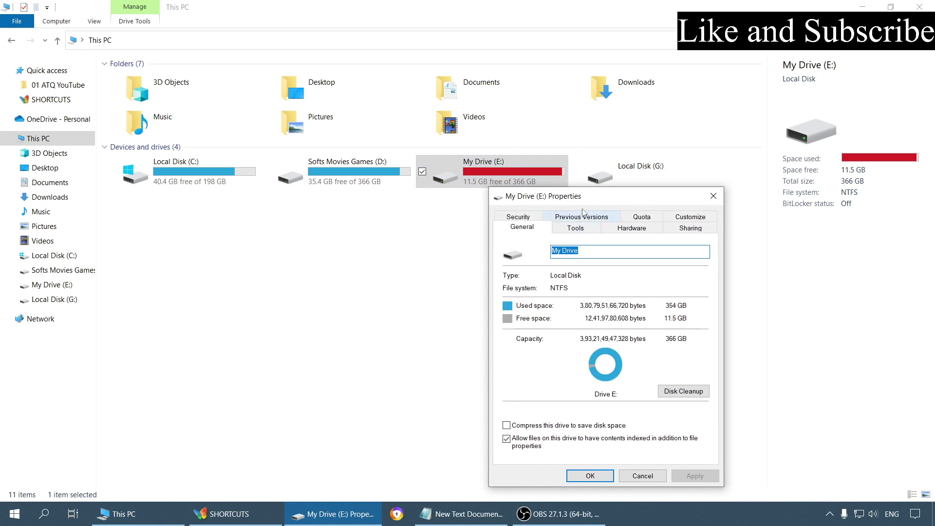
left_click_drag(602, 200, 424, 87)
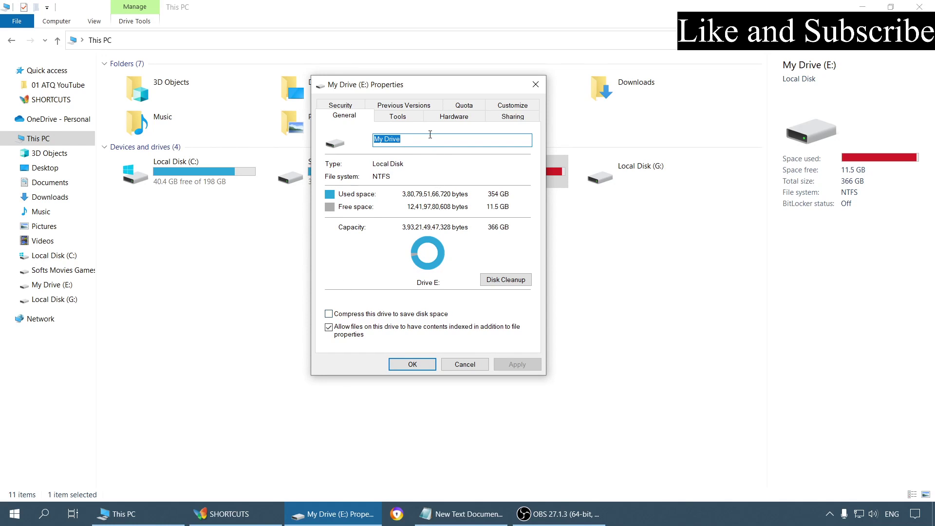
left_click_drag(443, 91, 323, 115)
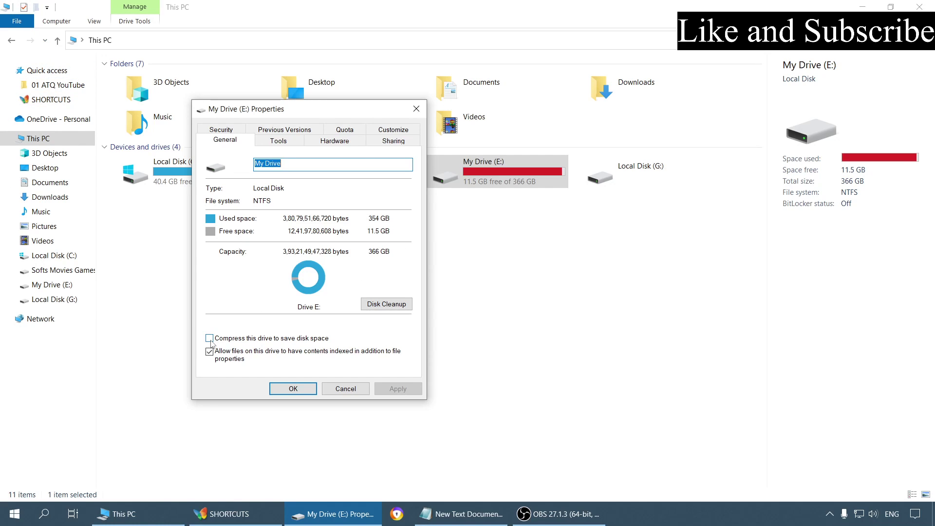
left_click(346, 389)
Minimize This PC and reopen the Testing folder from the desktop
left_click(867, 6)
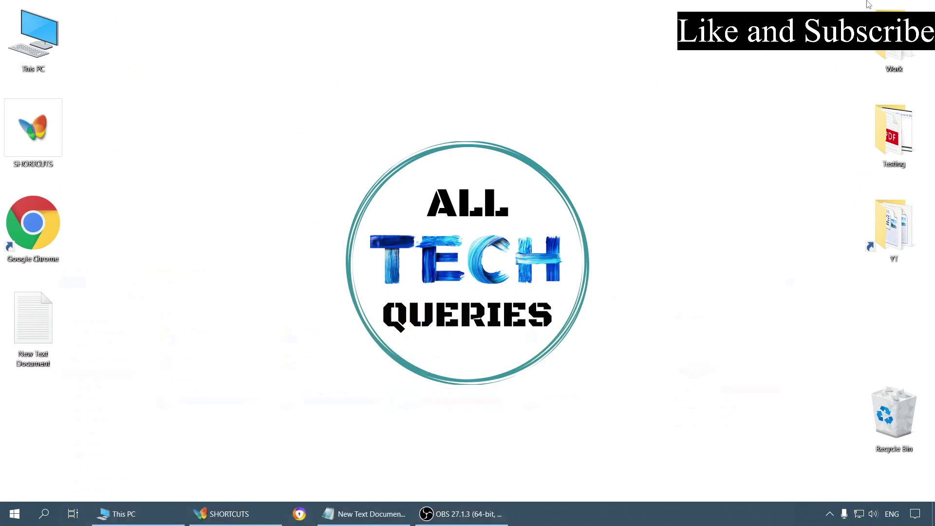
double_click(890, 140)
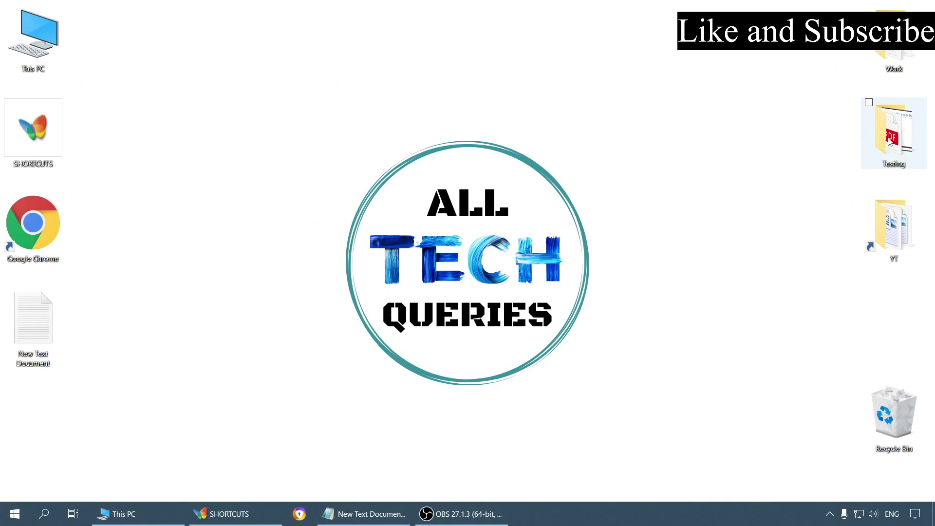